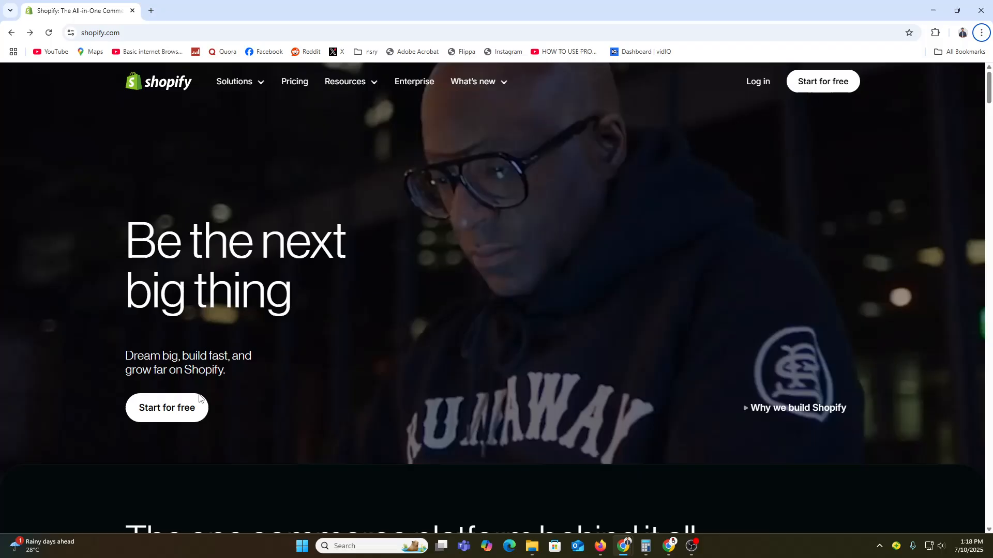
- Open the free trial sign-up page and highlight the introductory offer line under its heading
{"action": "left_click", "coordinate": [168, 414]}
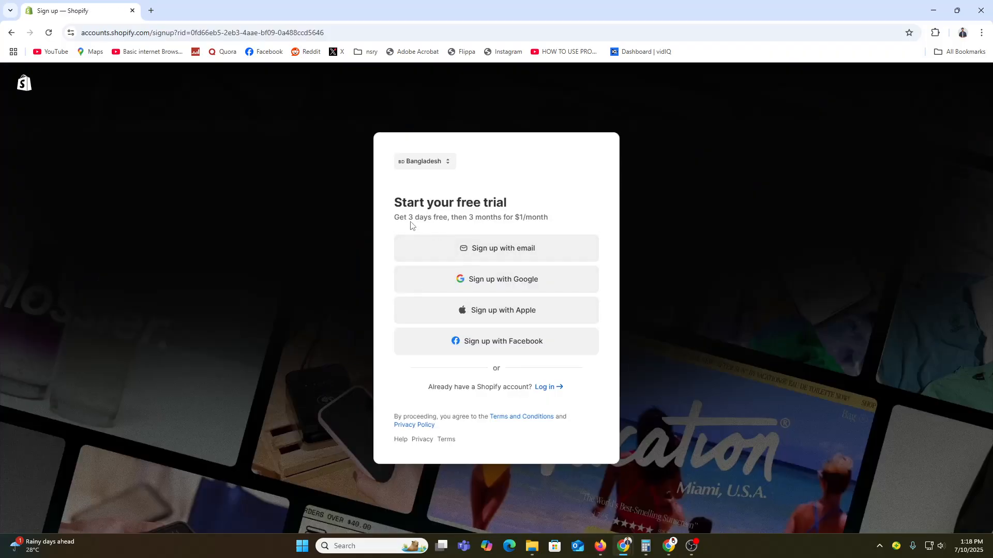
{"action": "left_click_drag", "start_coordinate": [409, 218], "coordinate": [544, 217]}
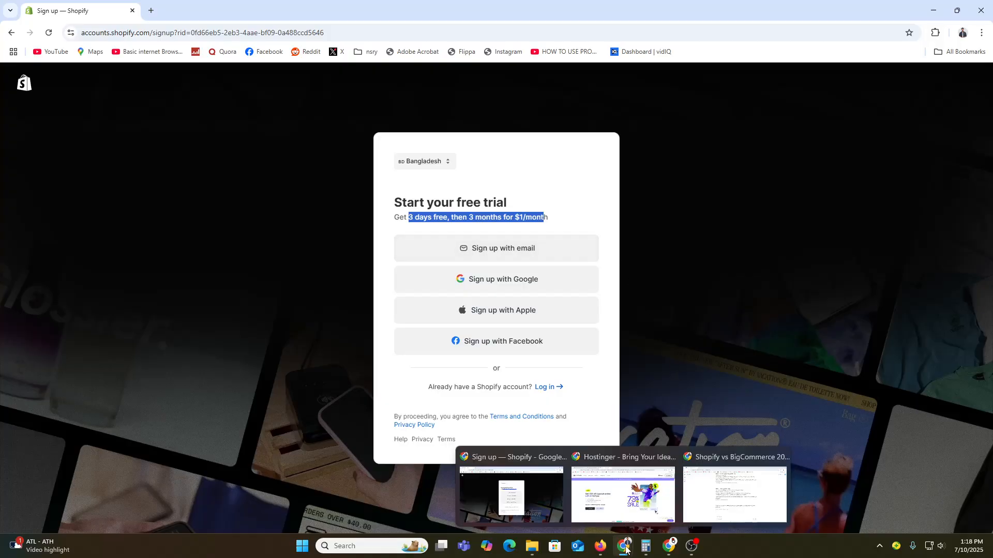
- Switch to the store admin in Firefox and view both its home page and the My Store storefront
{"action": "left_click", "coordinate": [599, 546]}
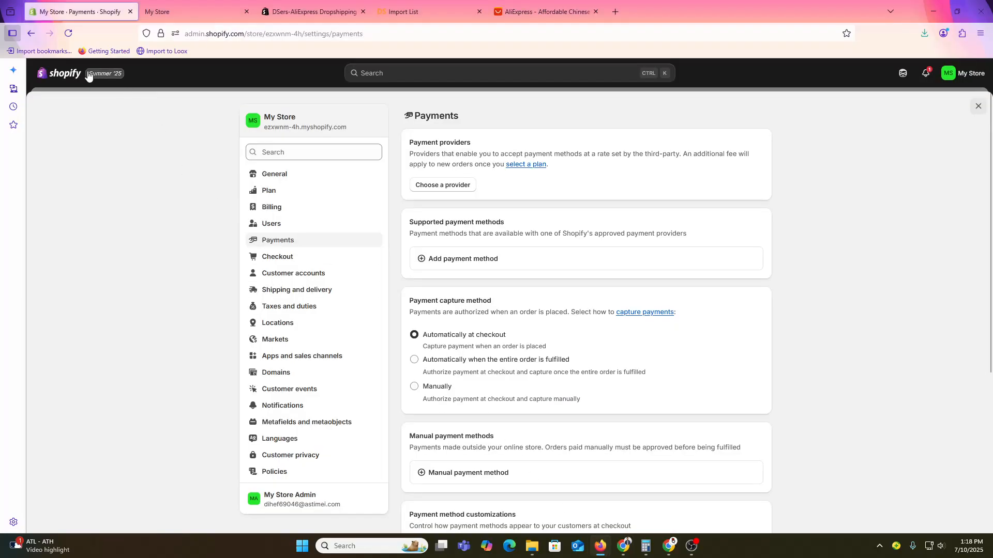
{"action": "left_click", "coordinate": [56, 75]}
{"action": "left_click", "coordinate": [193, 12]}
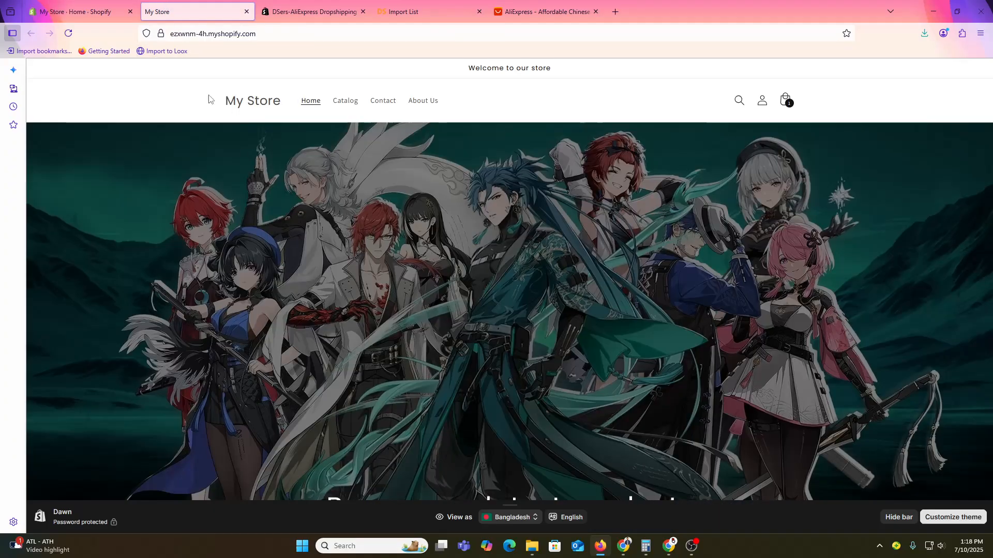
{"action": "left_click", "coordinate": [81, 4]}
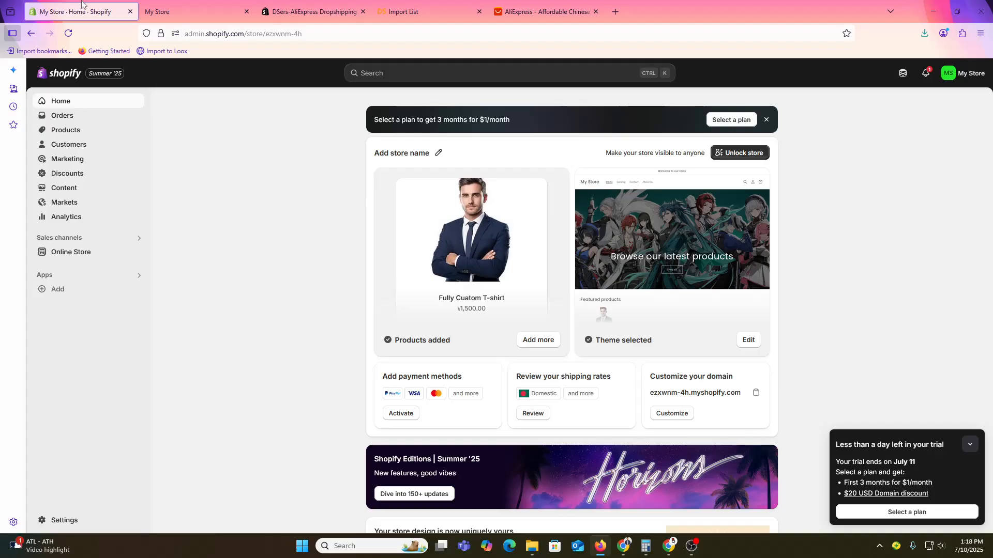
- Review the online store's themes and the popular free themes, and visit the Theme Store
{"action": "left_click", "coordinate": [78, 258]}
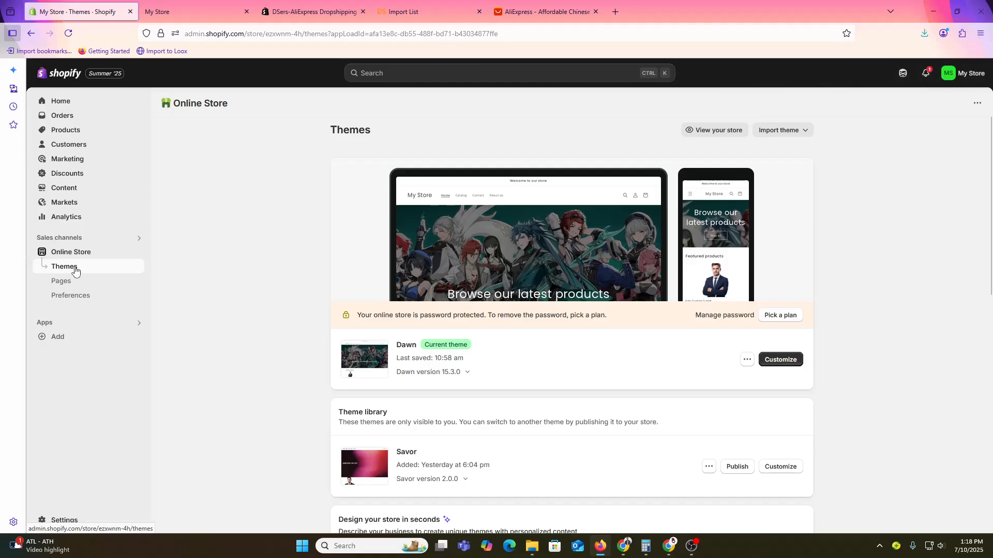
{"action": "scroll", "coordinate": [551, 353], "scroll_direction": "down", "scroll_amount": 3}
{"action": "scroll", "coordinate": [550, 353], "scroll_direction": "down", "scroll_amount": 7}
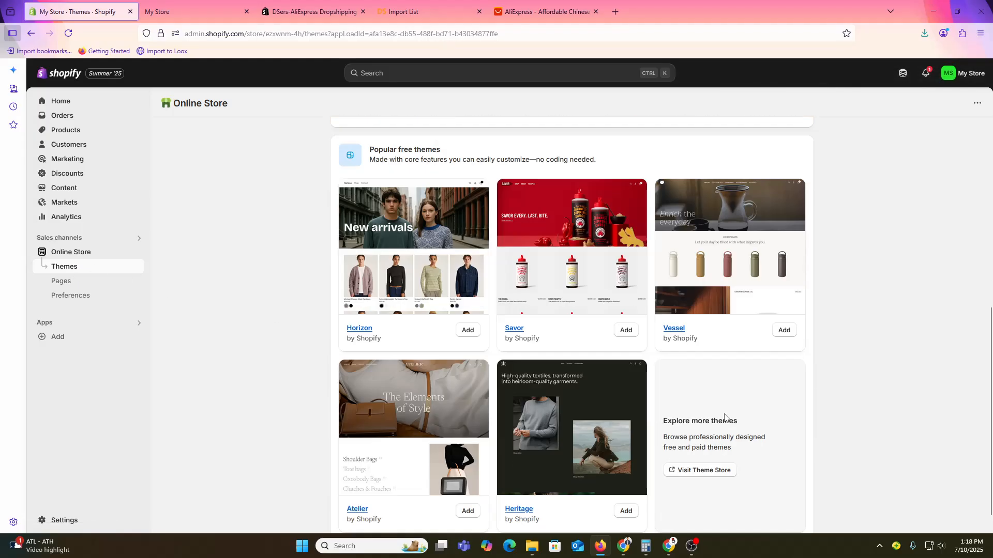
{"action": "left_click", "coordinate": [709, 436]}
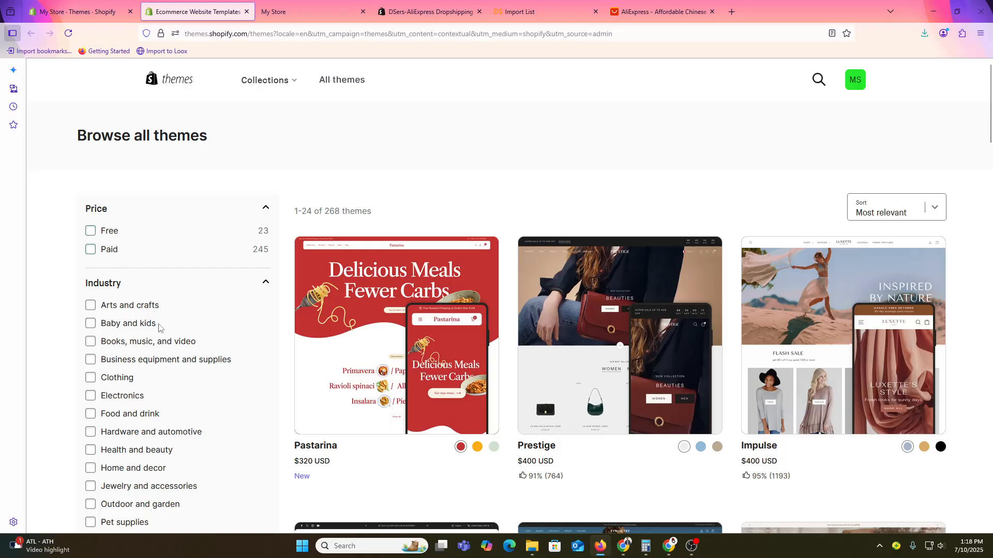
- Collapse the Industry and Catalog size filters and filter the theme catalogue to free themes
{"action": "left_click", "coordinate": [140, 287]}
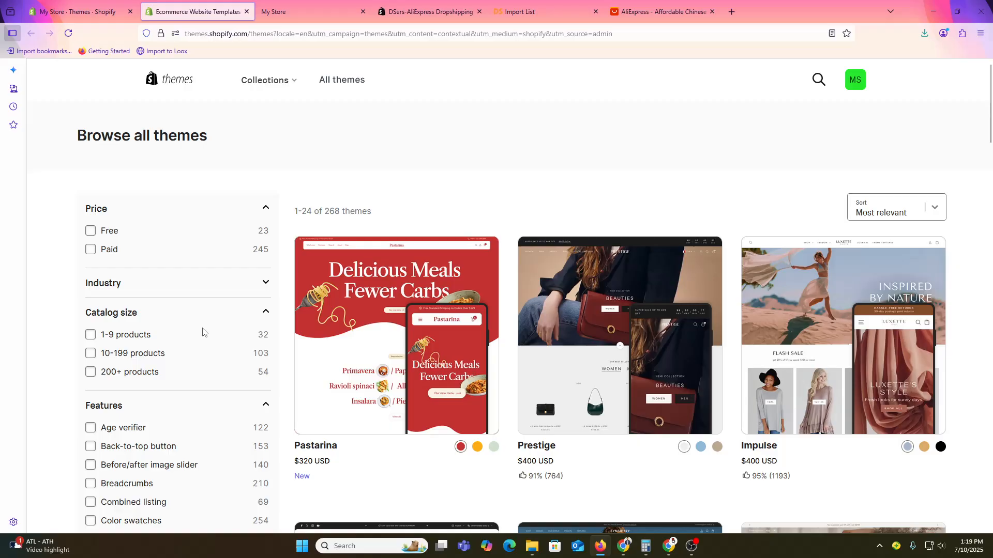
{"action": "left_click", "coordinate": [138, 314]}
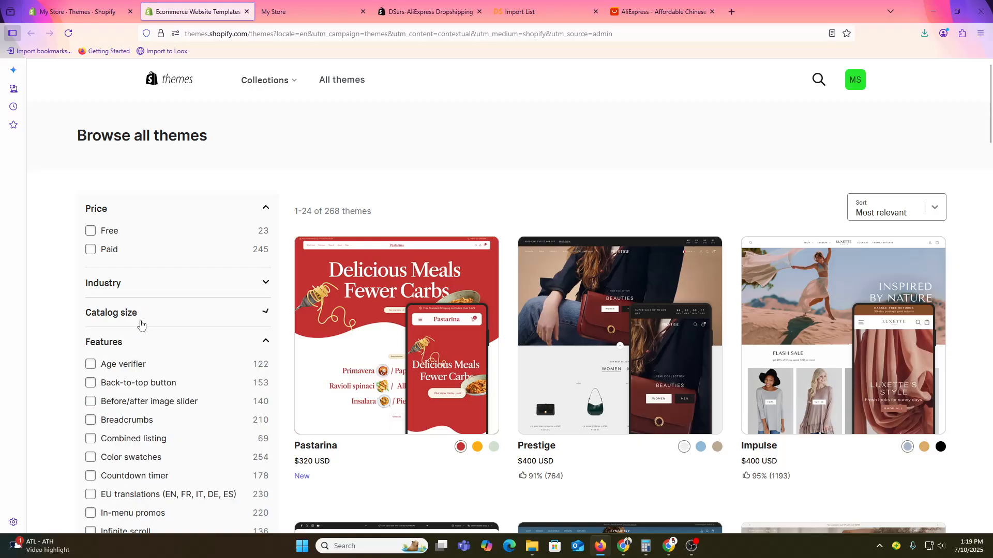
{"action": "scroll", "coordinate": [160, 398], "scroll_direction": "down", "scroll_amount": 7}
{"action": "scroll", "coordinate": [165, 335], "scroll_direction": "up", "scroll_amount": 7}
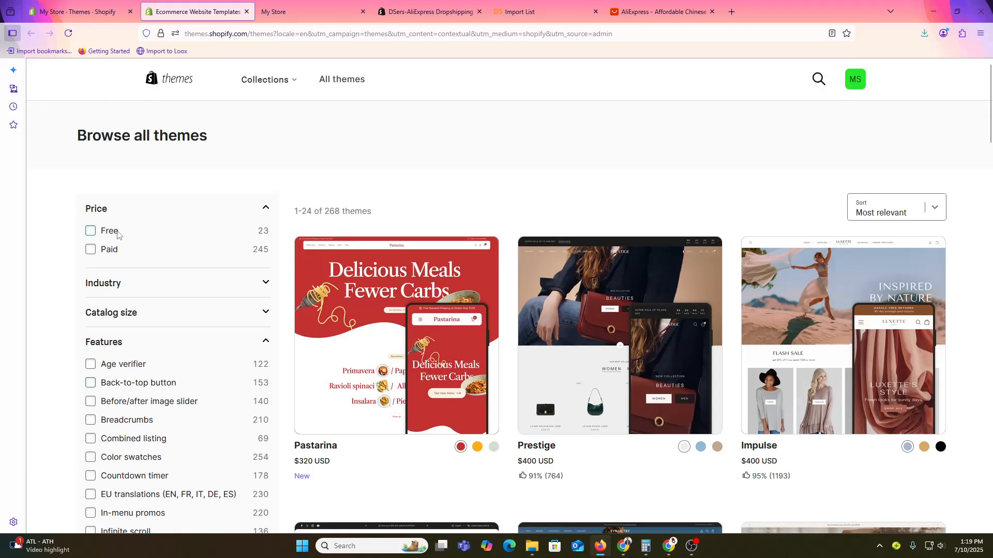
{"action": "left_click", "coordinate": [110, 232]}
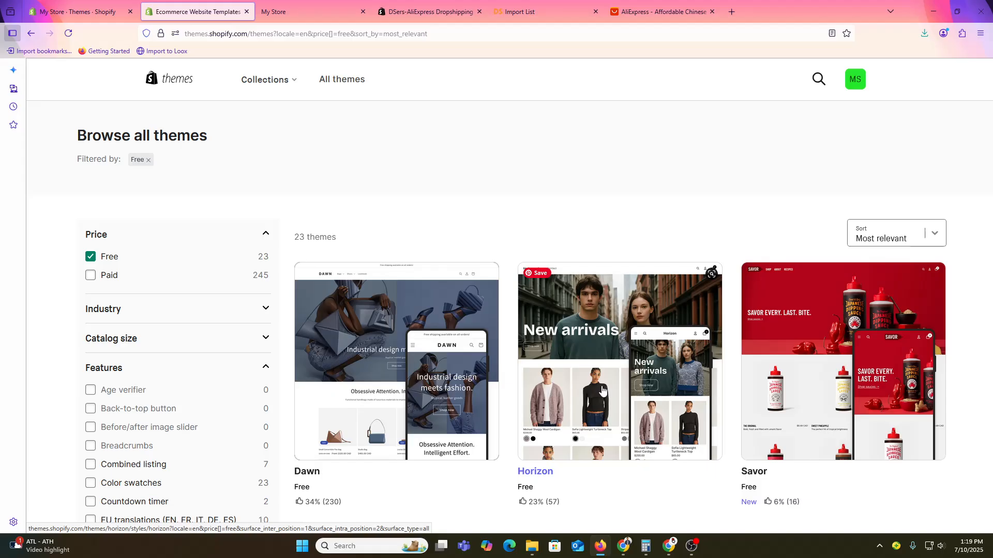
- Return to the store's theme list in the admin and open the current Dawn theme for customization
{"action": "left_click", "coordinate": [77, 11]}
{"action": "scroll", "coordinate": [410, 354], "scroll_direction": "up", "scroll_amount": 10}
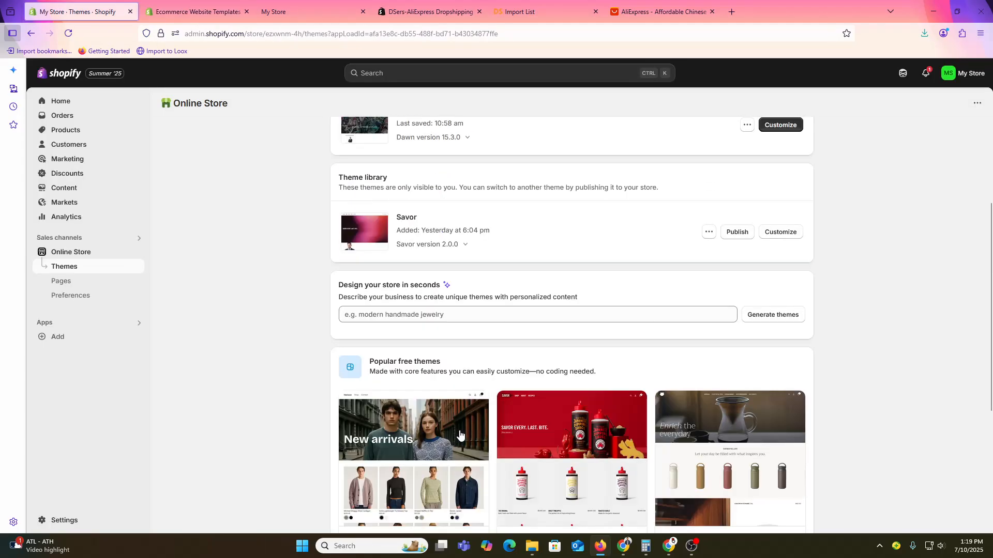
{"action": "double_click", "coordinate": [408, 346]}
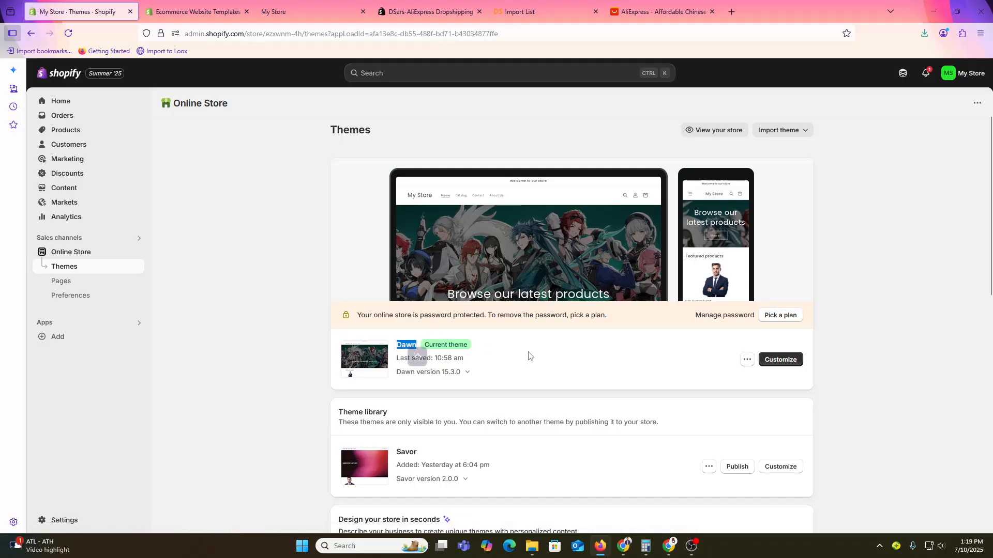
{"action": "left_click", "coordinate": [792, 363]}
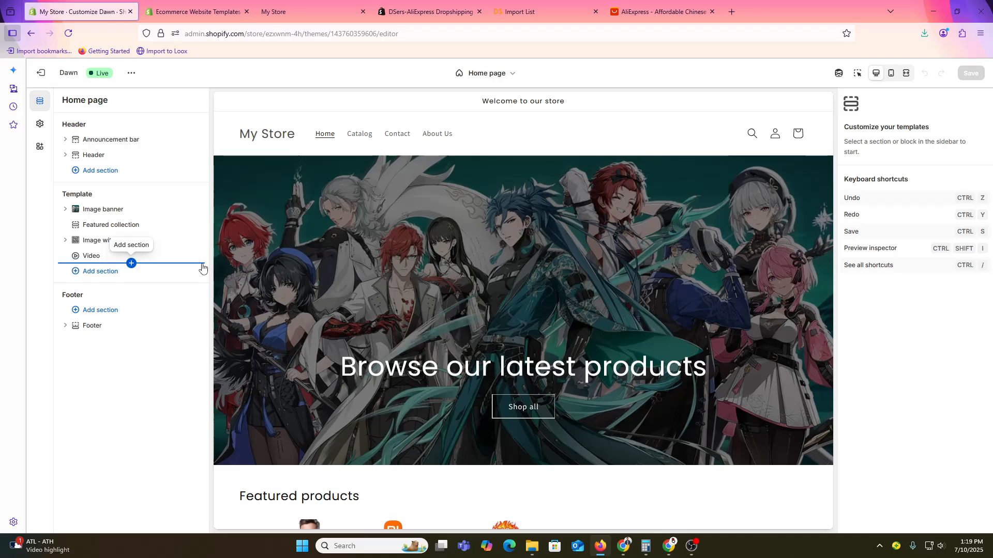
- Examine the Header section and the theme settings for logo, colors, typography, layout, buttons and variant pills, and exit the theme editor
{"action": "left_click", "coordinate": [116, 156]}
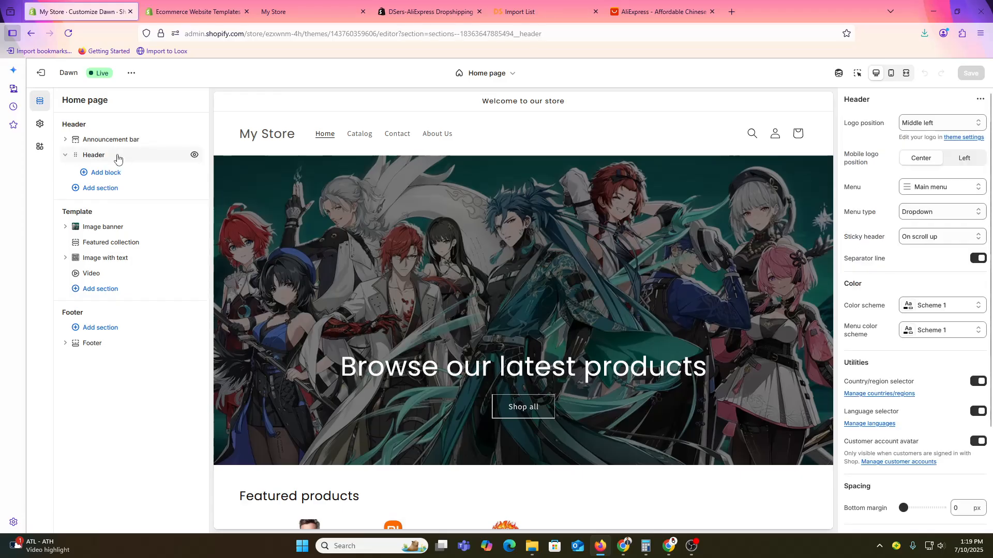
{"action": "left_click", "coordinate": [971, 138]}
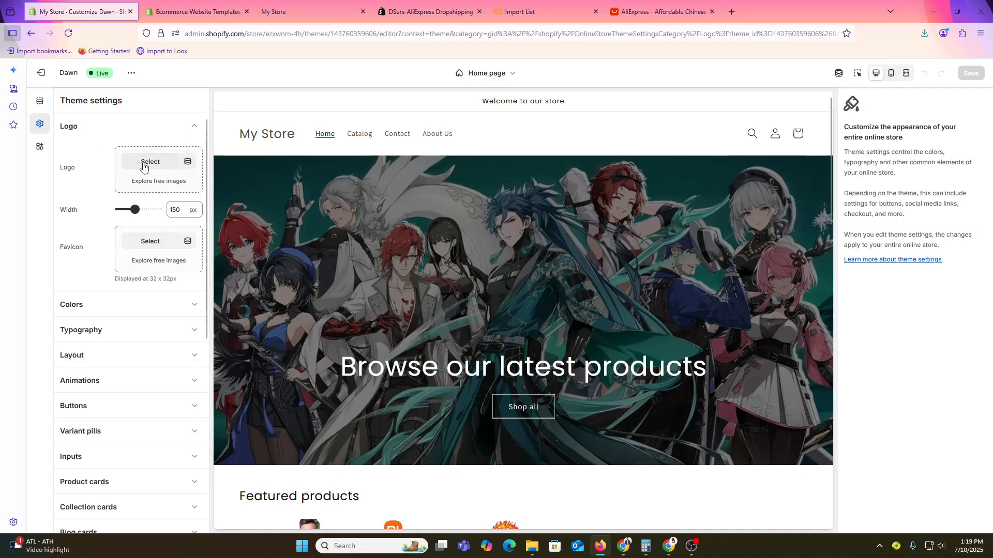
{"action": "left_click", "coordinate": [104, 309]}
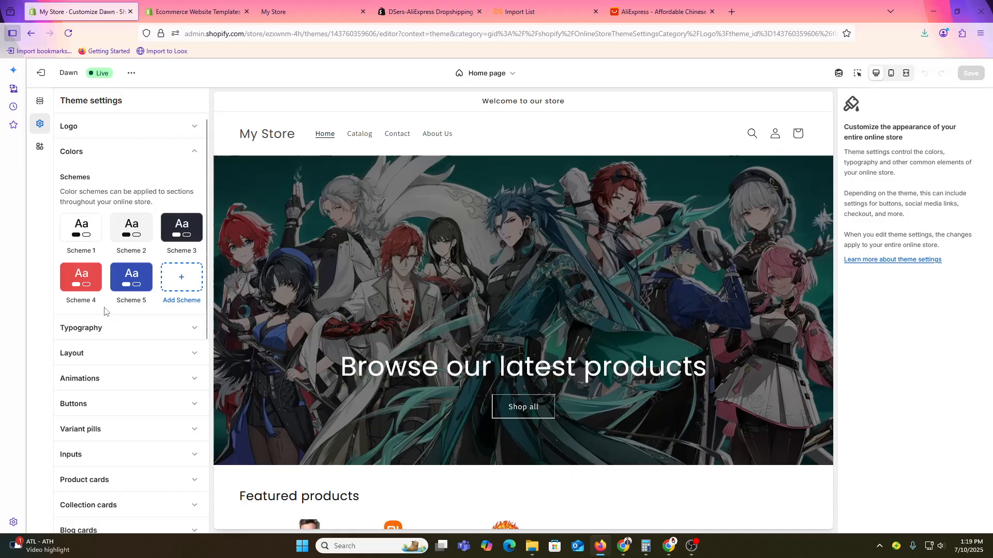
{"action": "left_click", "coordinate": [107, 335]}
{"action": "left_click", "coordinate": [102, 357]}
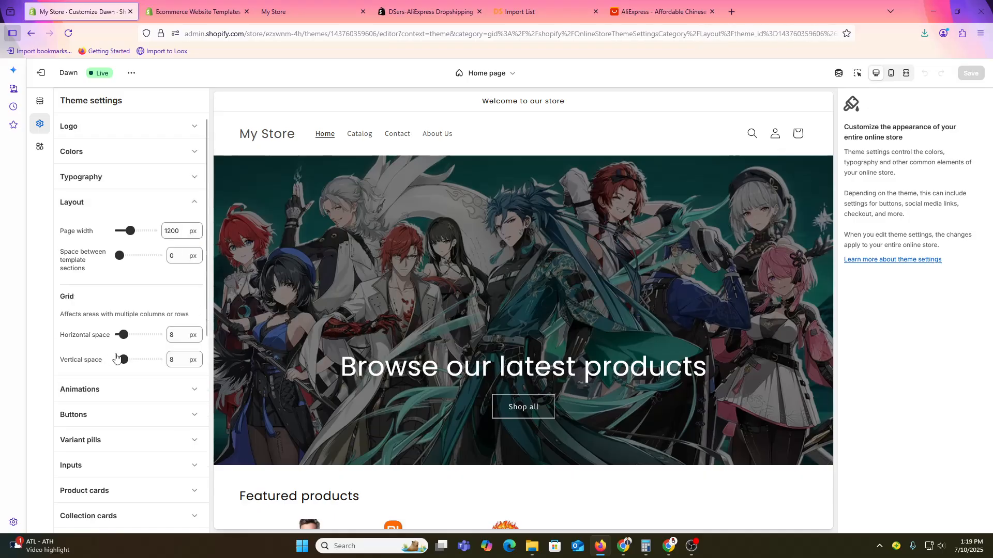
{"action": "scroll", "coordinate": [106, 331], "scroll_direction": "down", "scroll_amount": 4}
{"action": "left_click", "coordinate": [100, 220]}
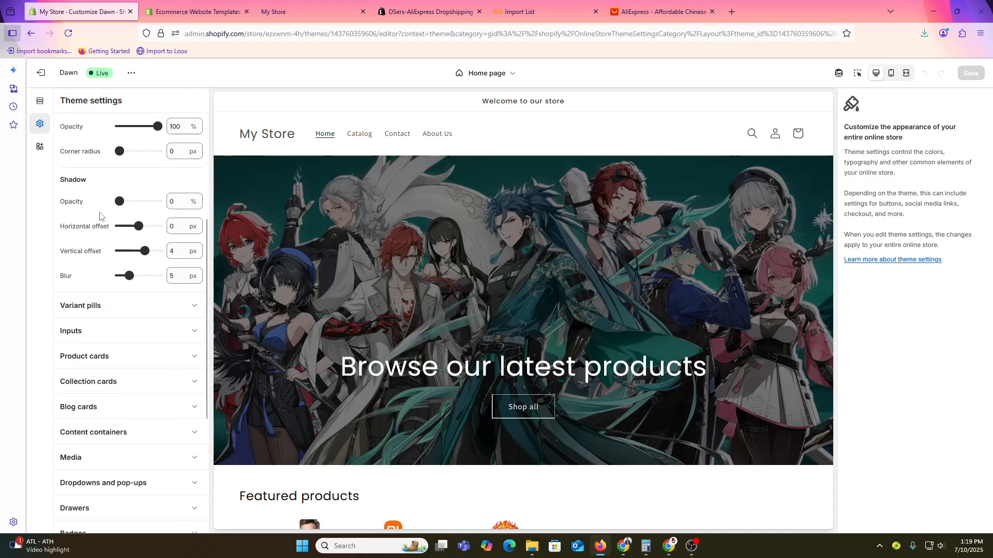
{"action": "left_click", "coordinate": [104, 307]}
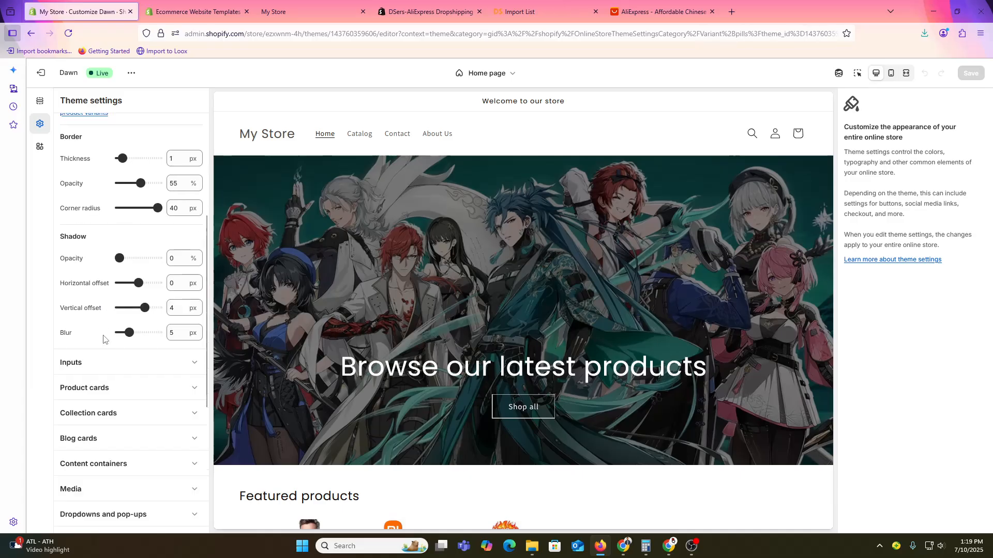
{"action": "scroll", "coordinate": [127, 377], "scroll_direction": "down", "scroll_amount": 5}
{"action": "scroll", "coordinate": [126, 377], "scroll_direction": "up", "scroll_amount": 8}
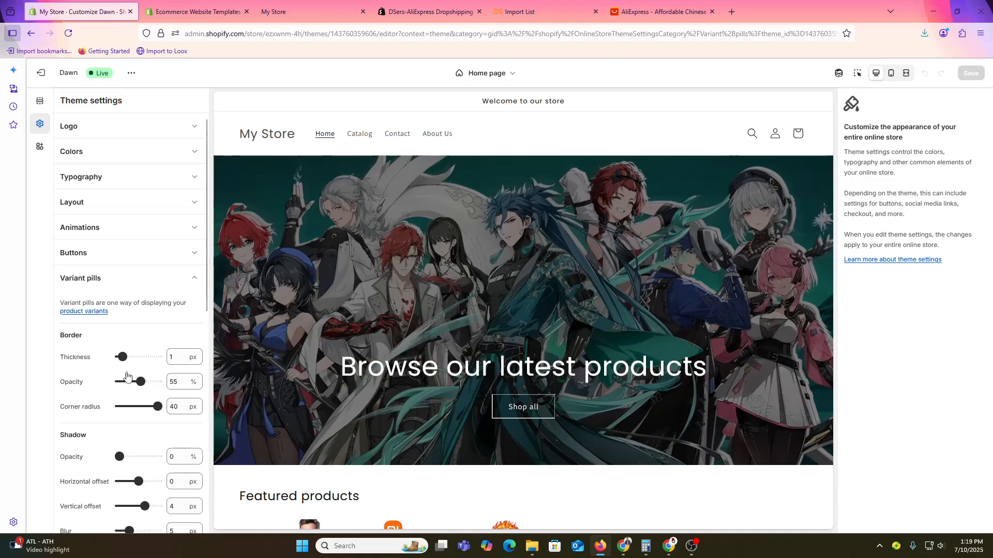
{"action": "left_click", "coordinate": [45, 77]}
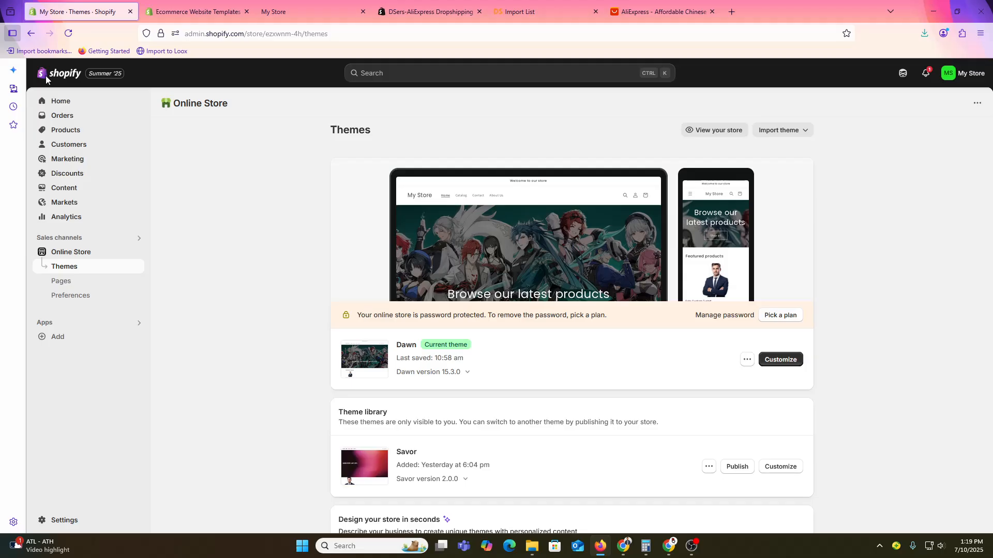
- Examine the blank new product form and its AI description generator, and return to the product list
{"action": "left_click", "coordinate": [72, 133]}
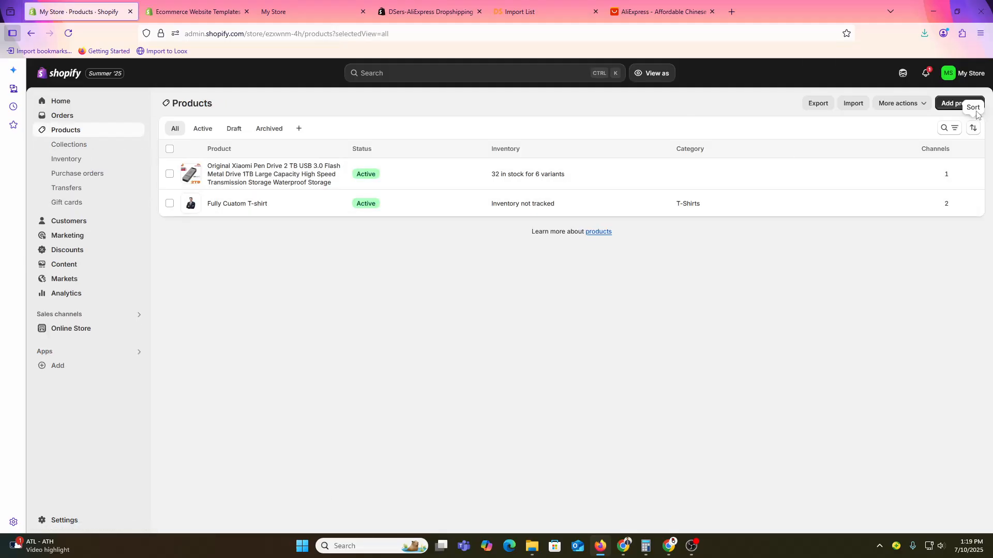
{"action": "left_click", "coordinate": [952, 103]}
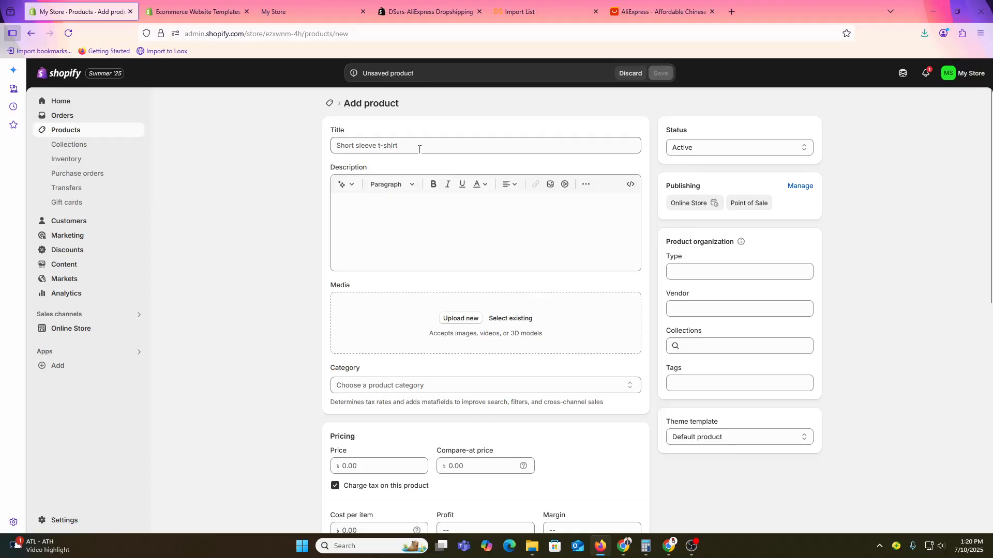
{"action": "left_click", "coordinate": [434, 231]}
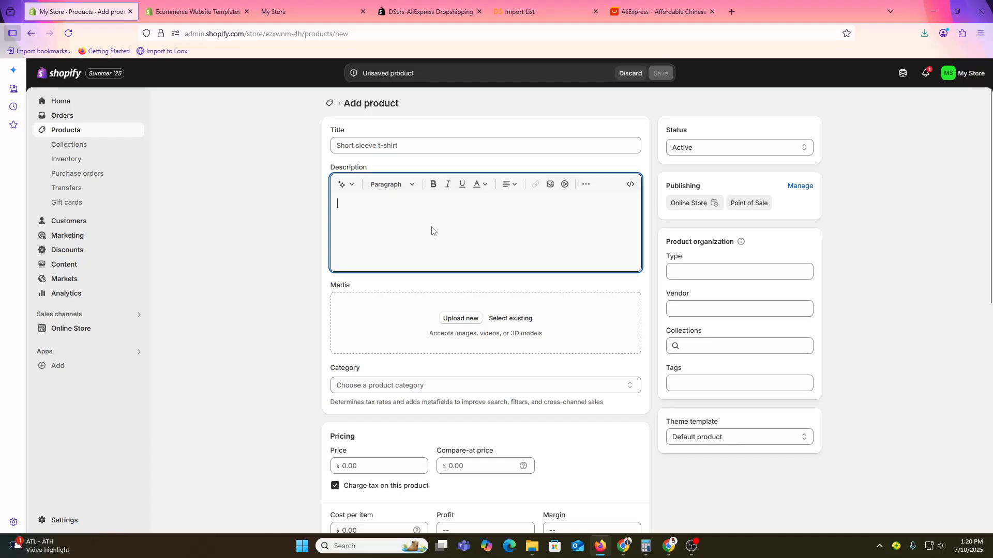
{"action": "left_click", "coordinate": [345, 186]}
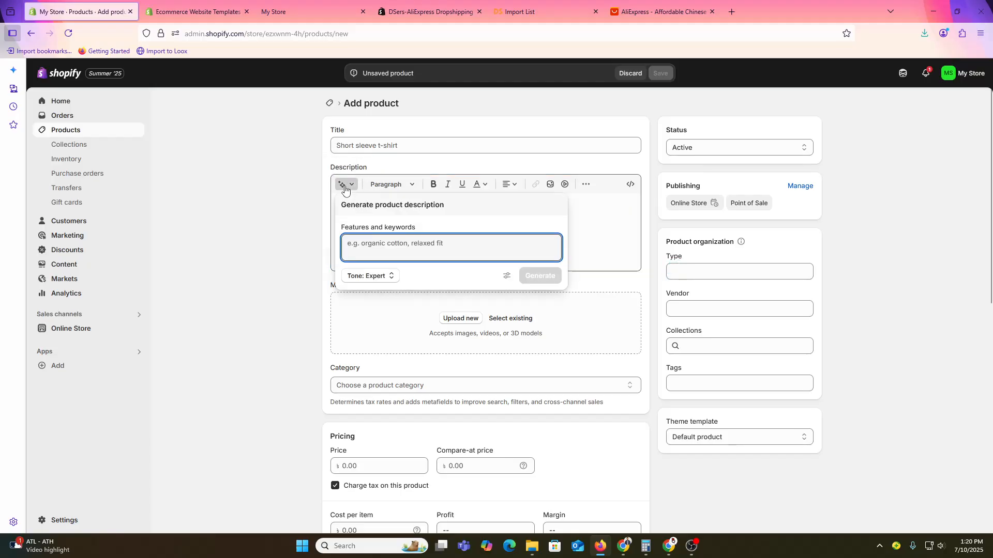
{"action": "left_click", "coordinate": [31, 34]}
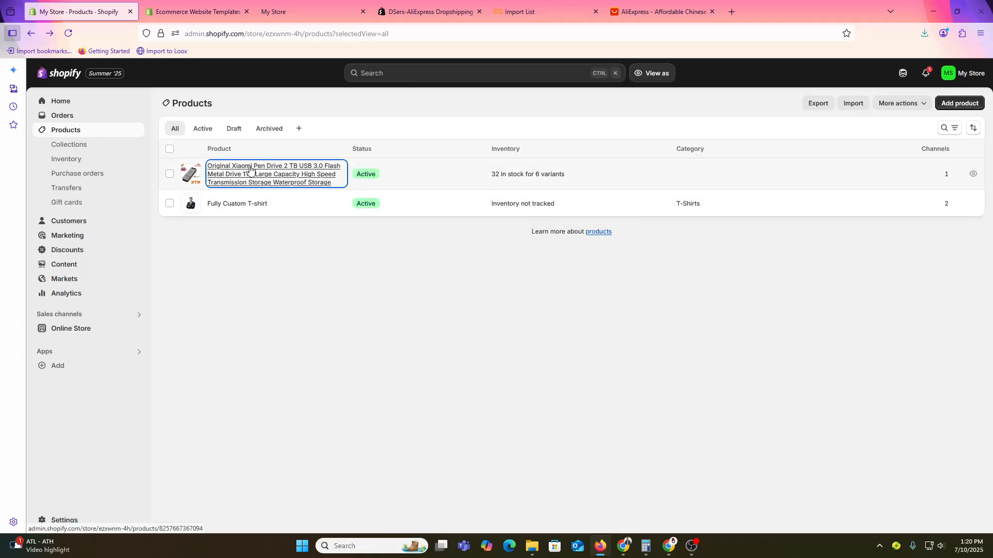
- Examine the Xiaomi pen drive product's description, media and variants, and return to the product list
{"action": "left_click", "coordinate": [250, 168]}
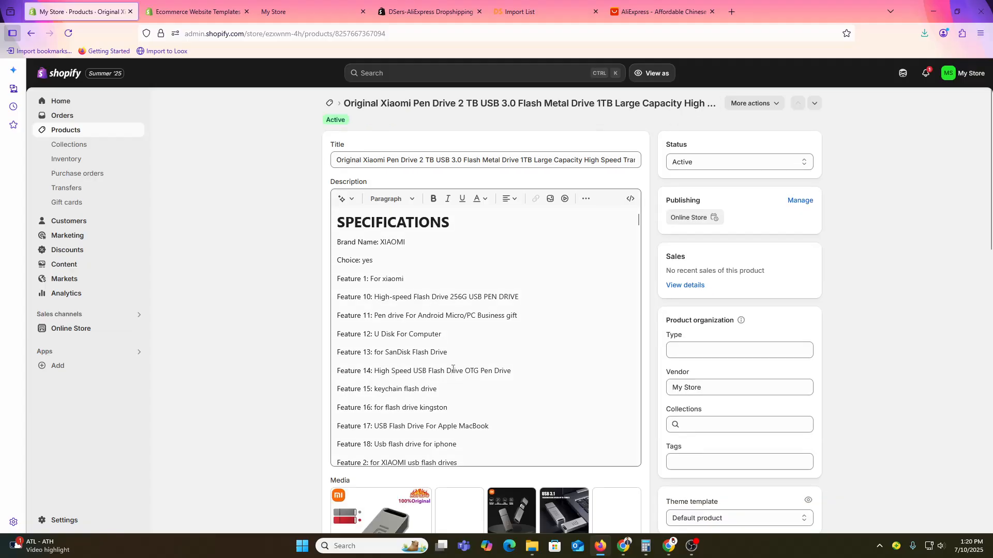
{"action": "scroll", "coordinate": [452, 369], "scroll_direction": "down", "scroll_amount": 15}
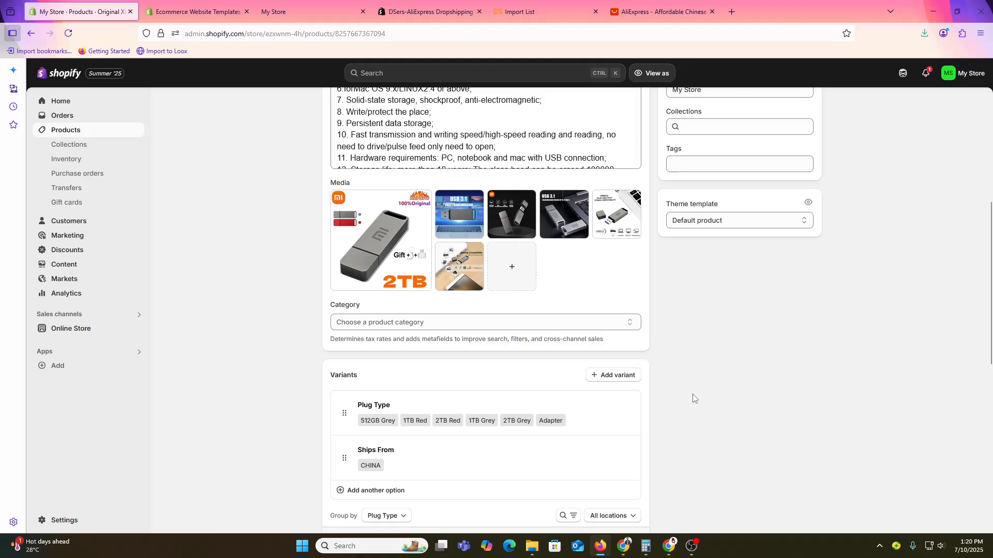
{"action": "left_click", "coordinate": [80, 131]}
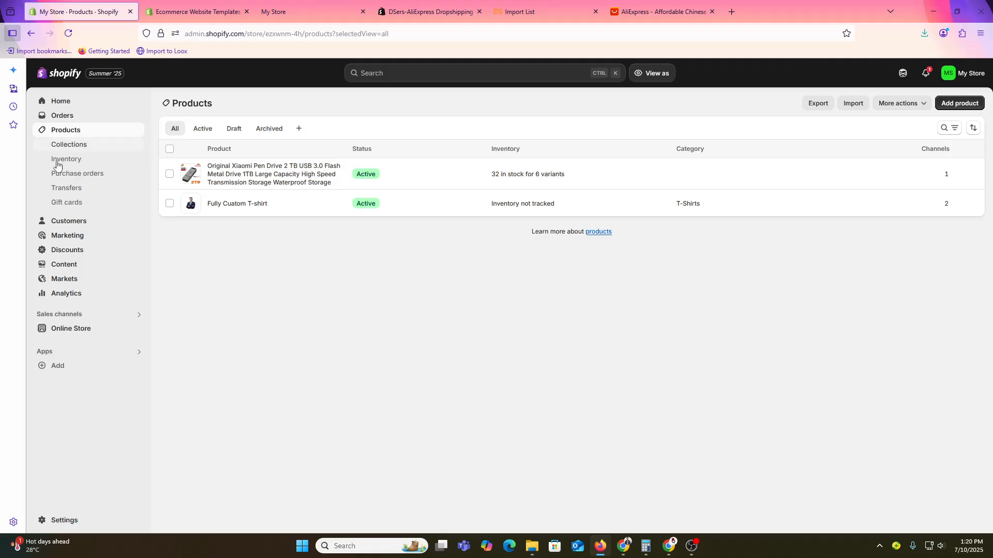
- Open the store's payment settings and bring up the search for adding a supported payment method
{"action": "left_click", "coordinate": [82, 521]}
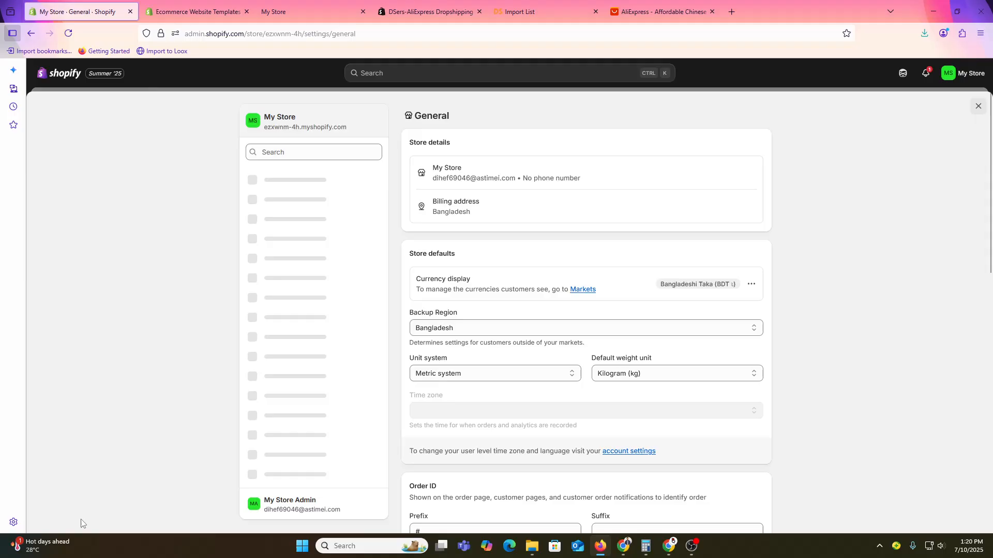
{"action": "left_click", "coordinate": [300, 241]}
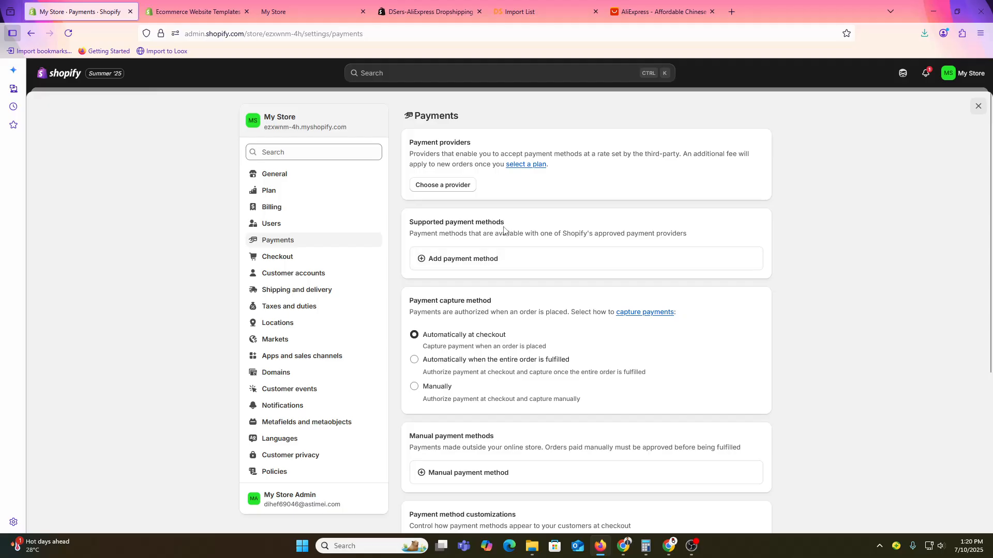
{"action": "left_click", "coordinate": [503, 259]}
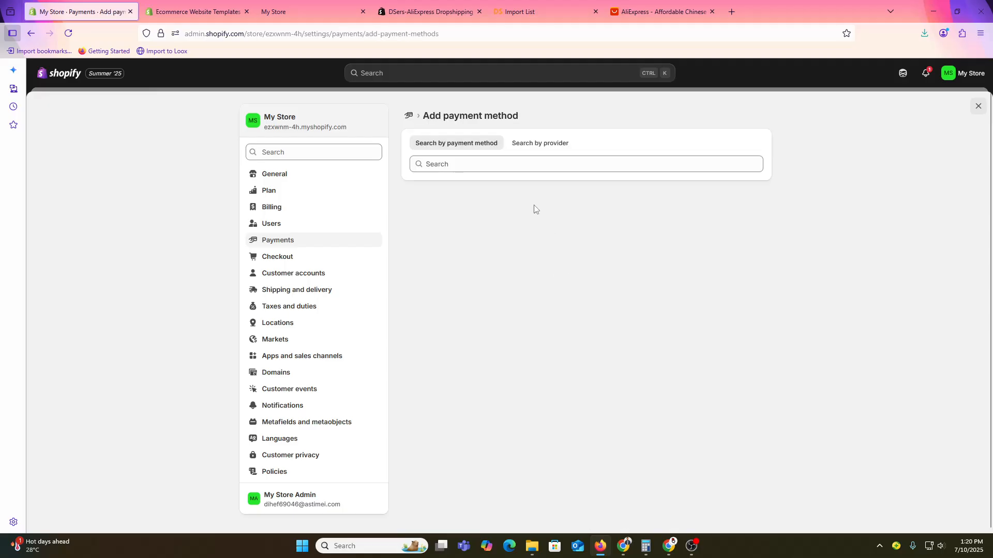
{"action": "left_click", "coordinate": [524, 164]}
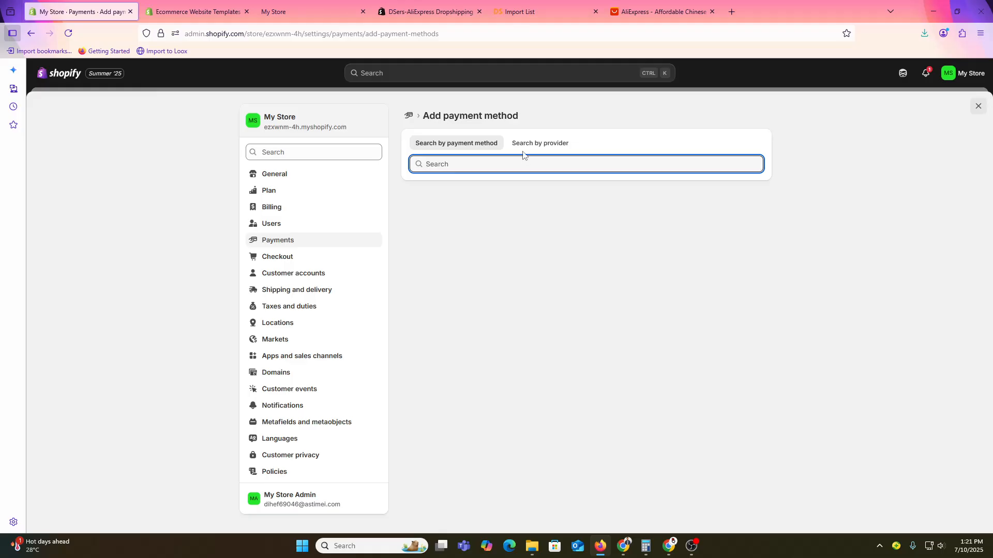
- Search the supported payment methods for "st", and open the general shipping rates profile in the shipping and delivery settings
{"action": "type", "text": "st"}
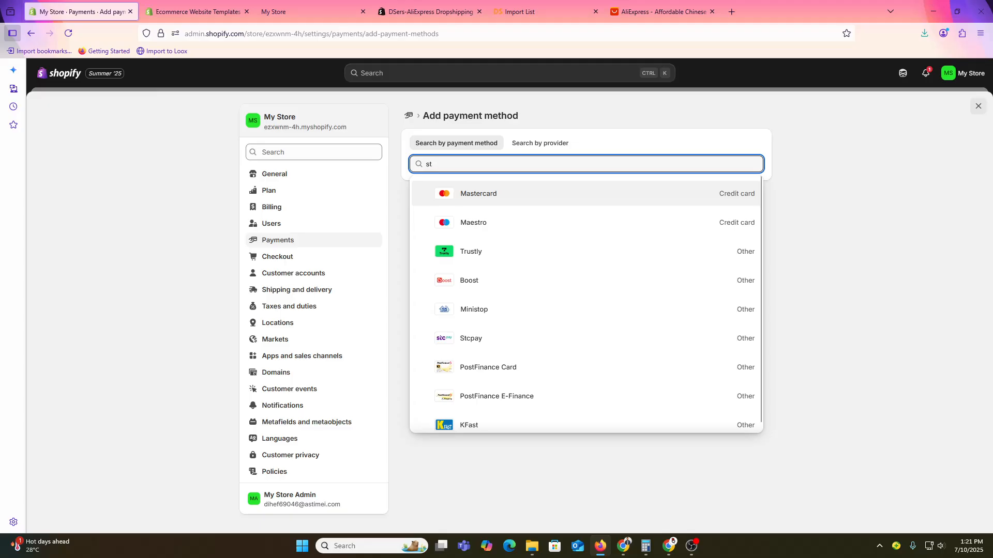
{"action": "left_click", "coordinate": [845, 327]}
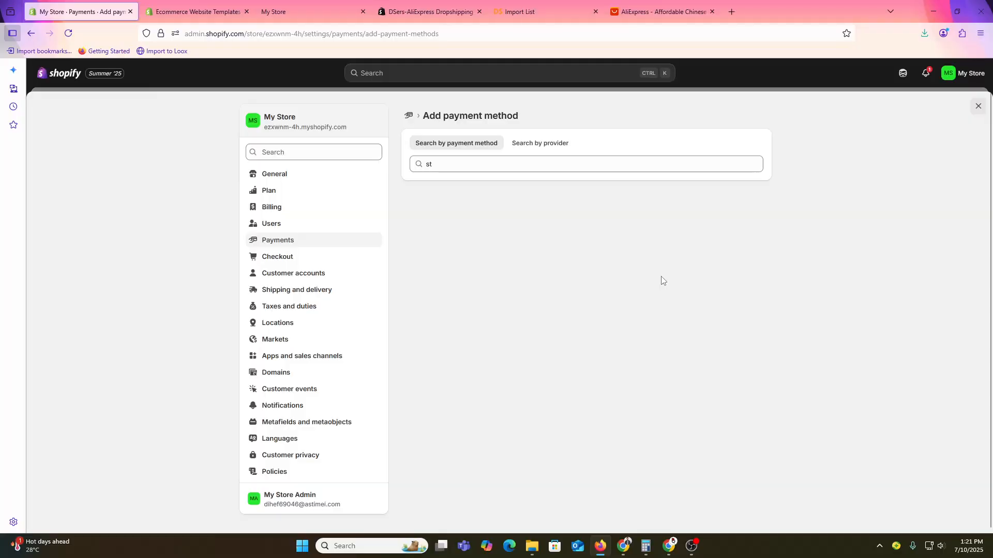
{"action": "left_click", "coordinate": [292, 290]}
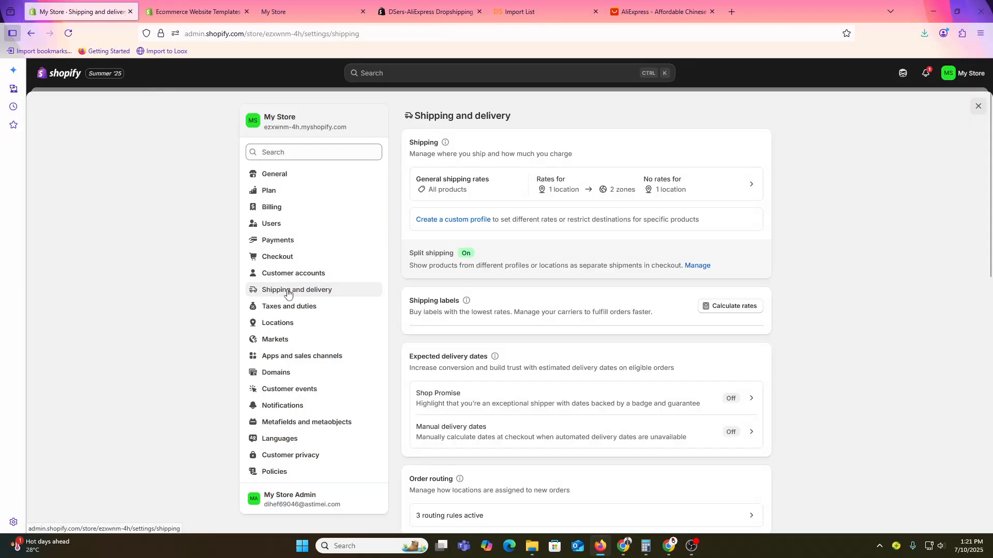
{"action": "left_click", "coordinate": [532, 191]}
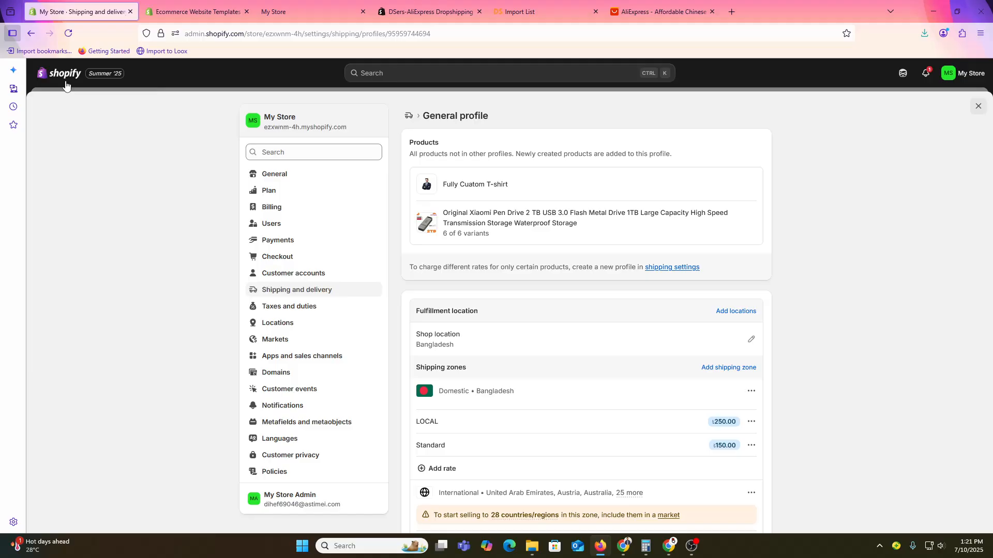
- View the live storefront's home page and examine its Featured products section
{"action": "left_click", "coordinate": [274, 11]}
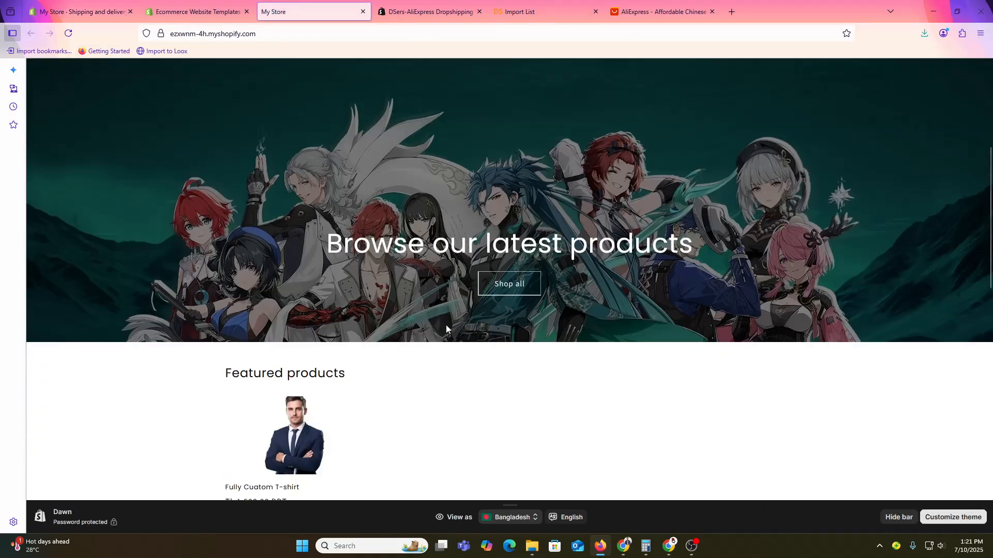
{"action": "scroll", "coordinate": [446, 330], "scroll_direction": "down", "scroll_amount": 5}
{"action": "left_click", "coordinate": [67, 34]}
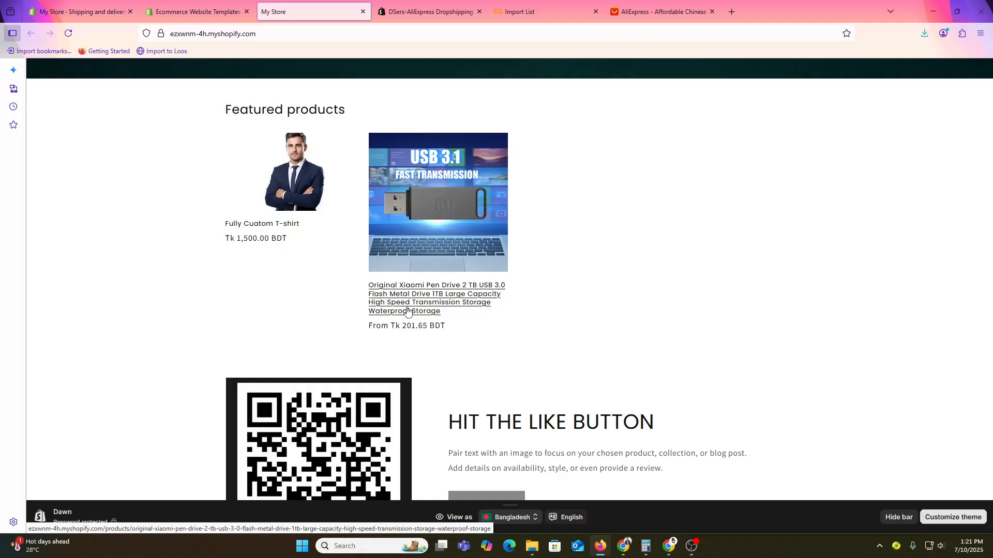
- Return to the store's settings and bring up the domain search for buying a new domain
{"action": "left_click", "coordinate": [92, 3]}
{"action": "left_click", "coordinate": [279, 373]}
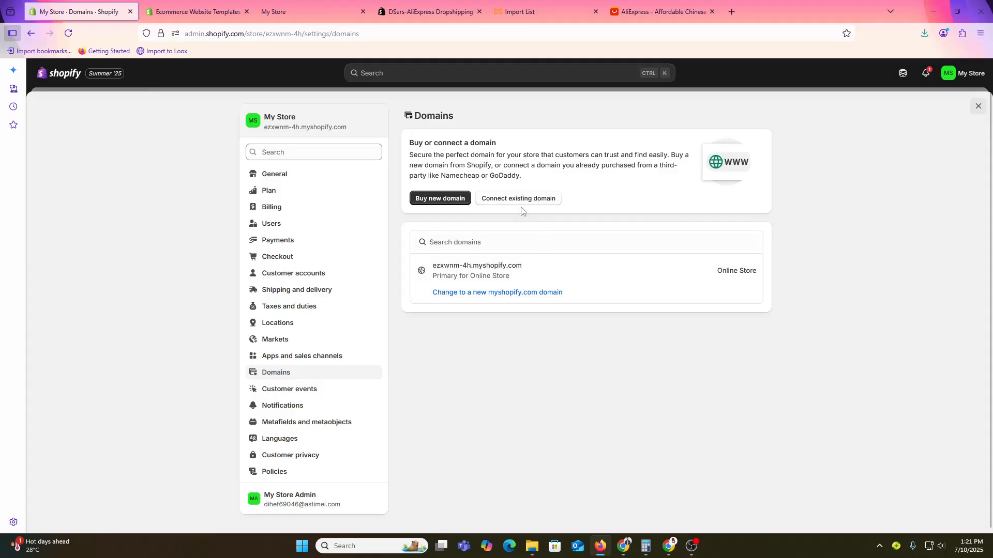
{"action": "left_click", "coordinate": [439, 199]}
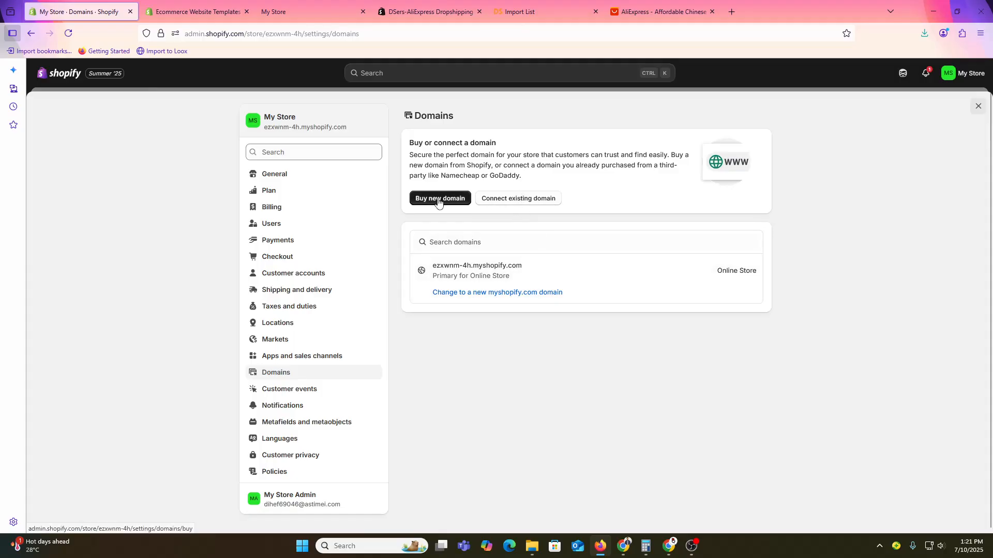
{"action": "left_click", "coordinate": [466, 163]}
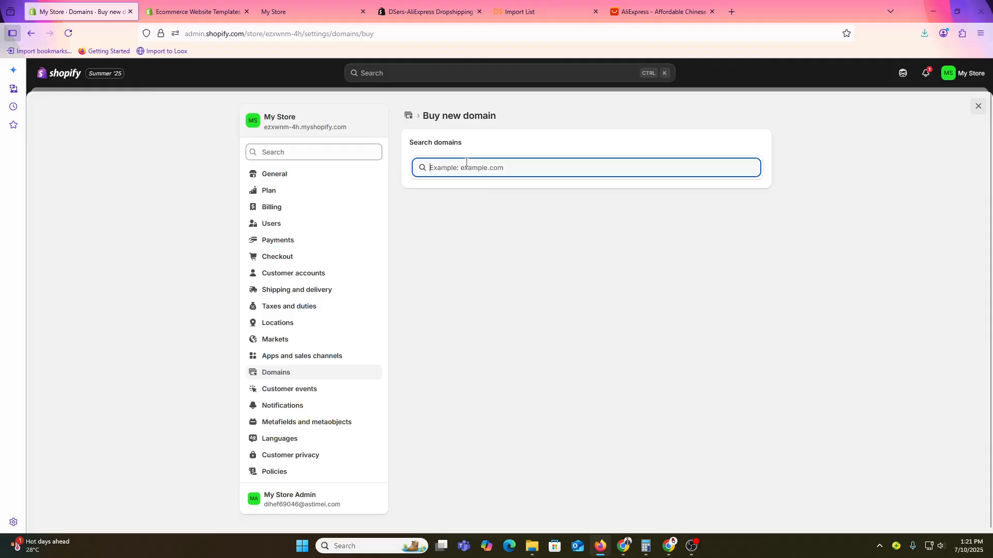
- Search for the availability of the domain names mahim, mahim.org, mahima.org and mahimaa.org
{"action": "type", "text": "mahim"}
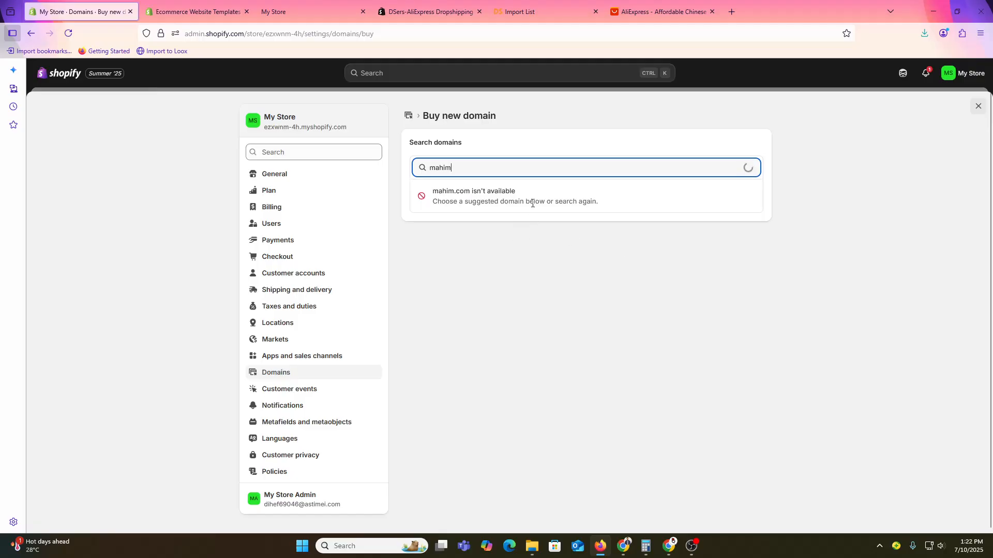
{"action": "type", "text": ".org"}
{"action": "left_click", "coordinate": [453, 168]}
{"action": "type", "text": "a"}
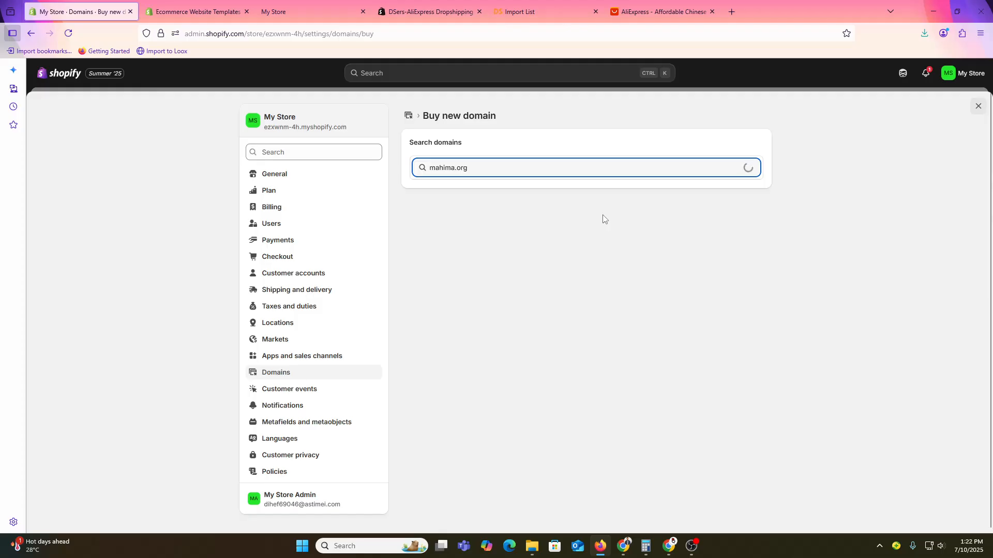
{"action": "type", "text": "a"}
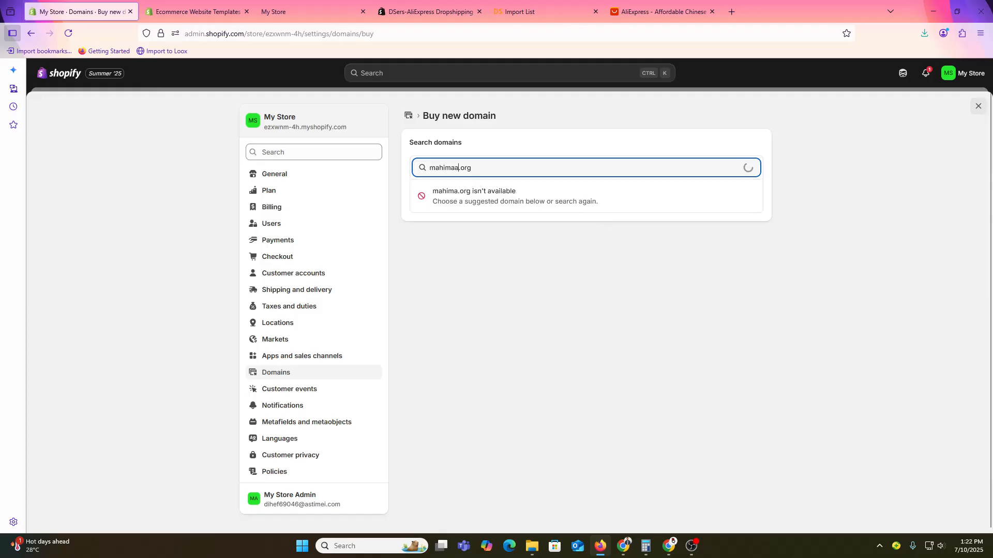